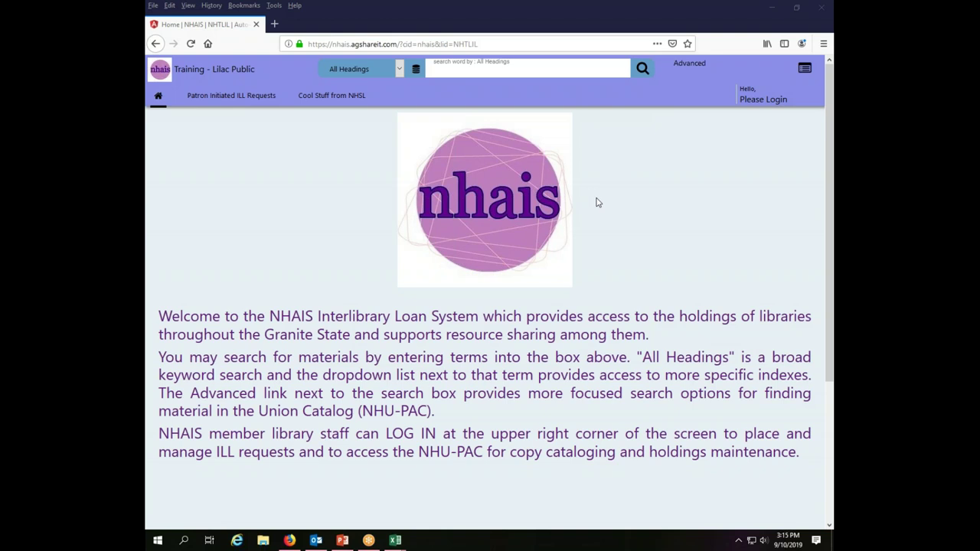
Search the catalogue for 'squids will be squids', listing 284 matching results
click(514, 71)
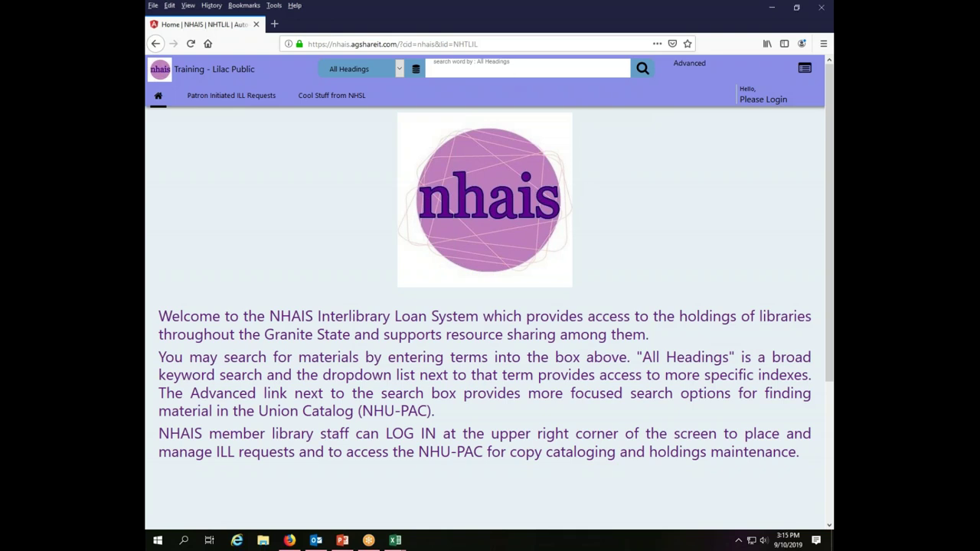
text(squids)
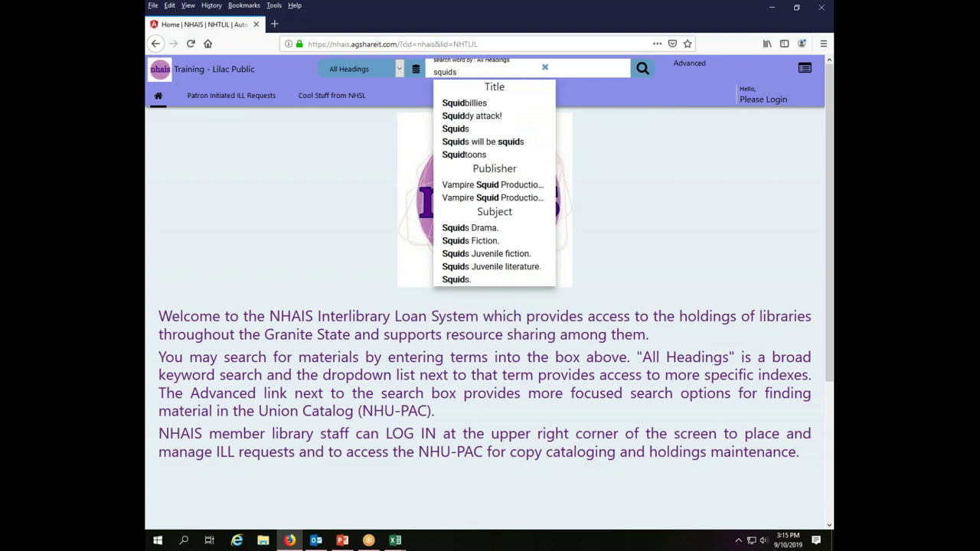
text( gia)
key(BackSpace)
key(BackSpace)
key(BackSpace)
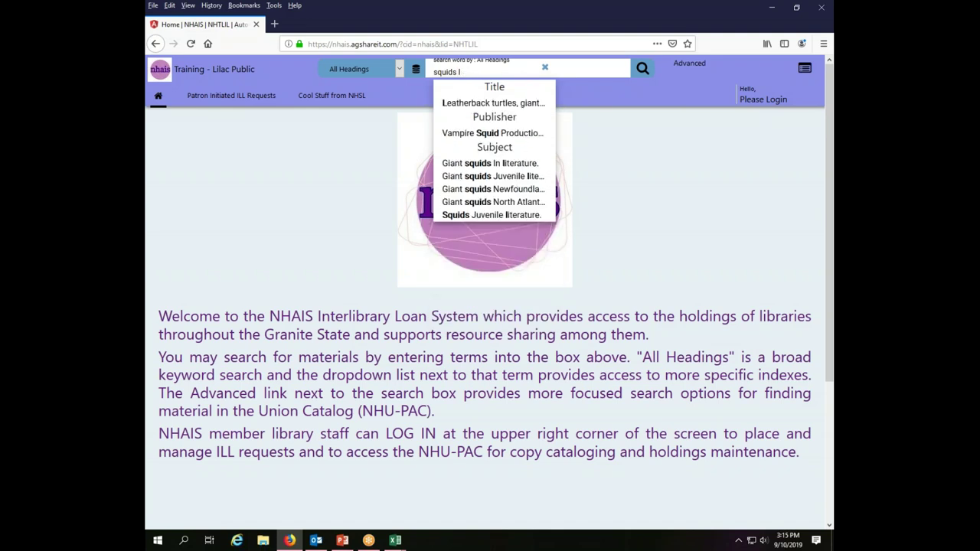
text(will be sq)
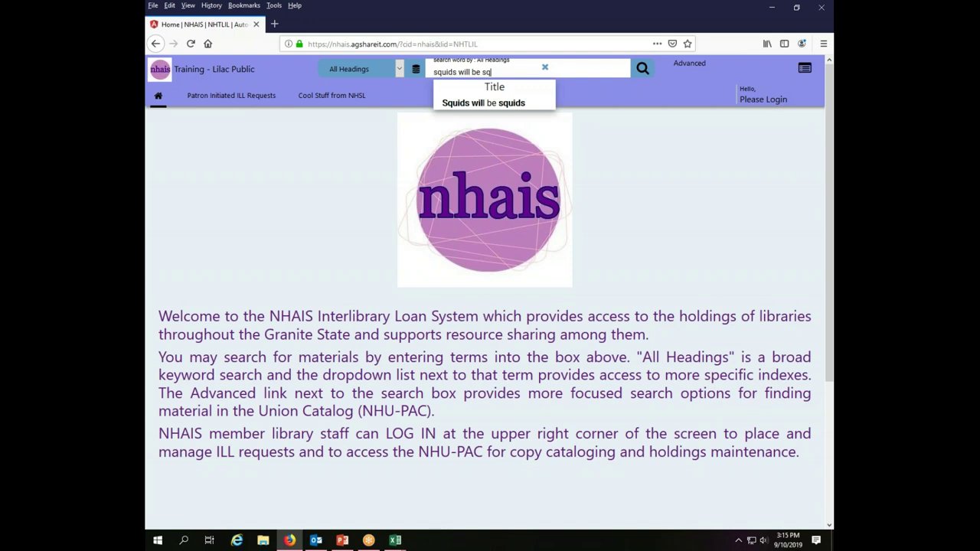
text(uids)
key(Return)
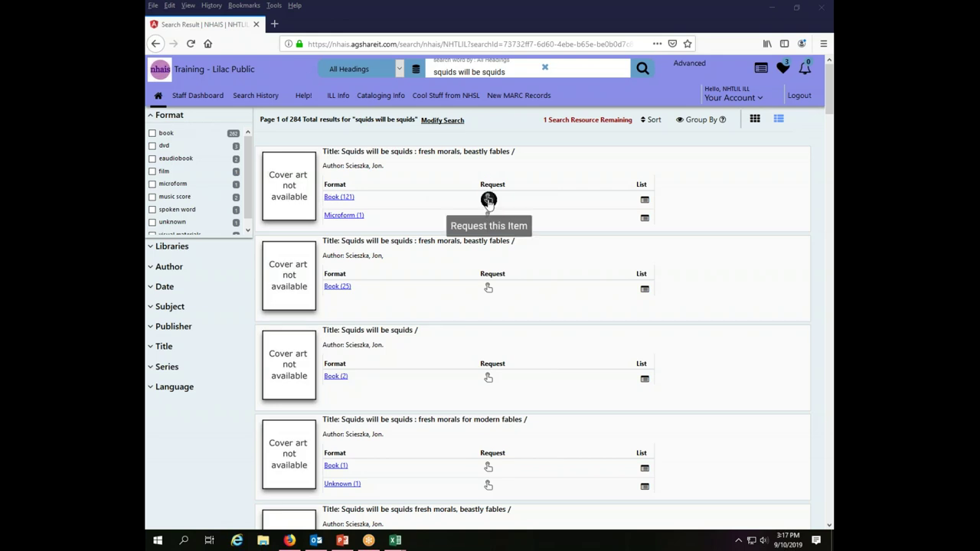
Request the Book edition of Squids will be squids, entering the patron's contact info and last name
click(489, 200)
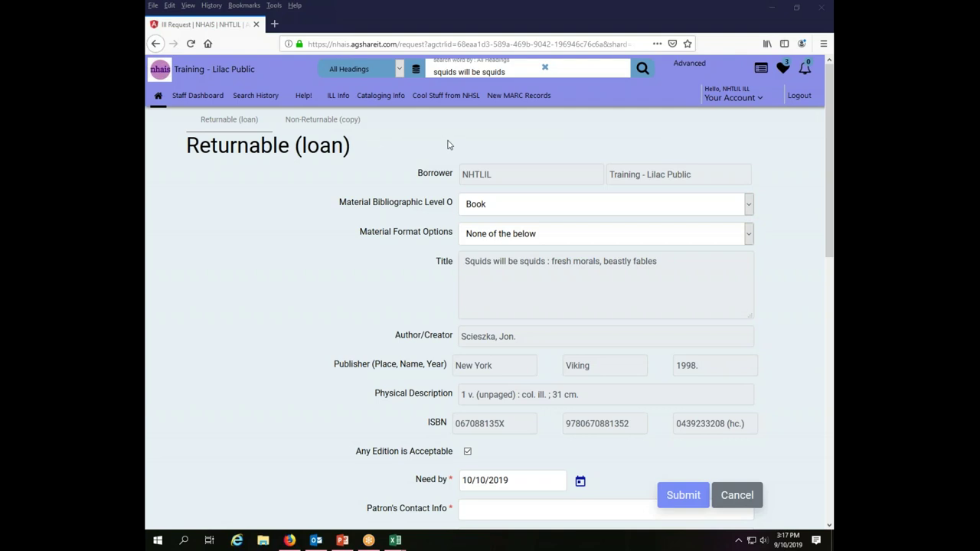
drag(829, 175, 819, 263)
click(541, 309)
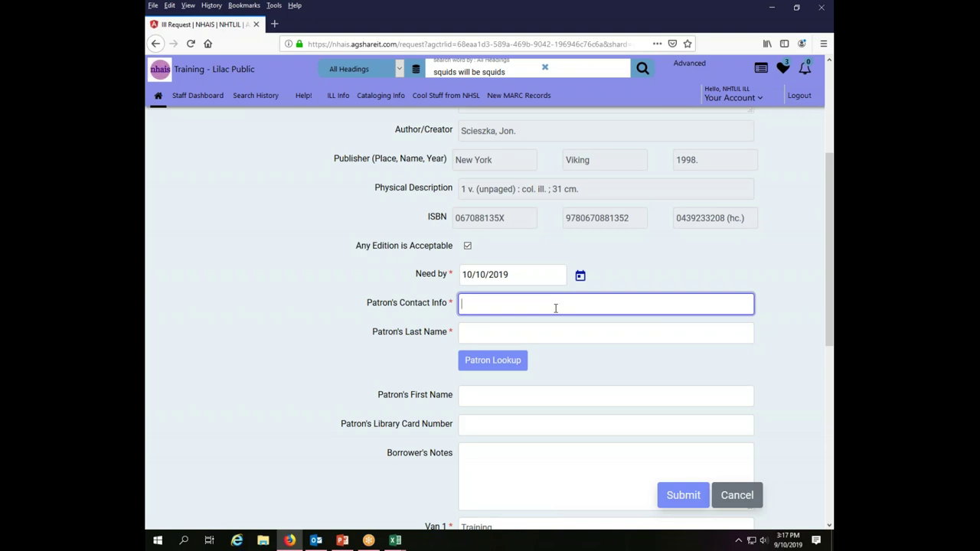
text(text)
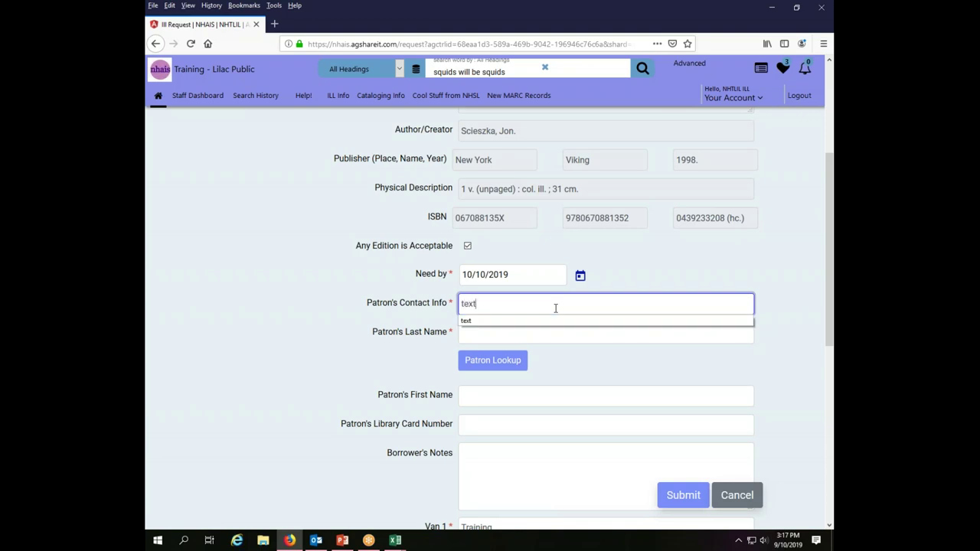
click(576, 336)
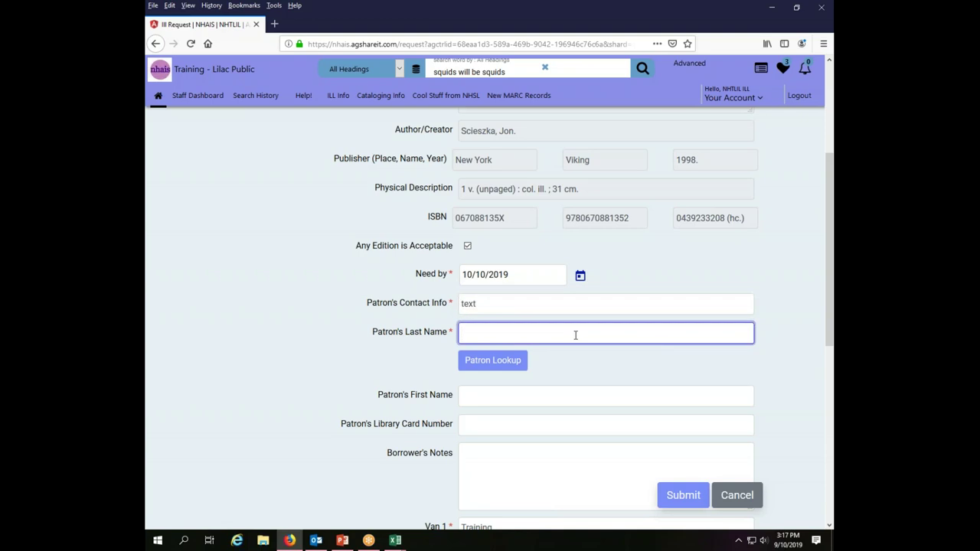
text(Kaplan)
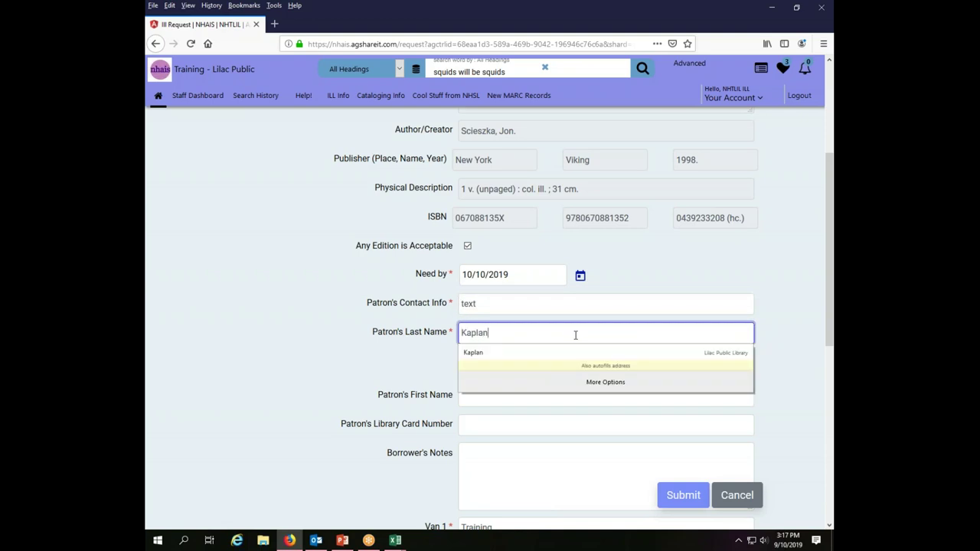
click(781, 315)
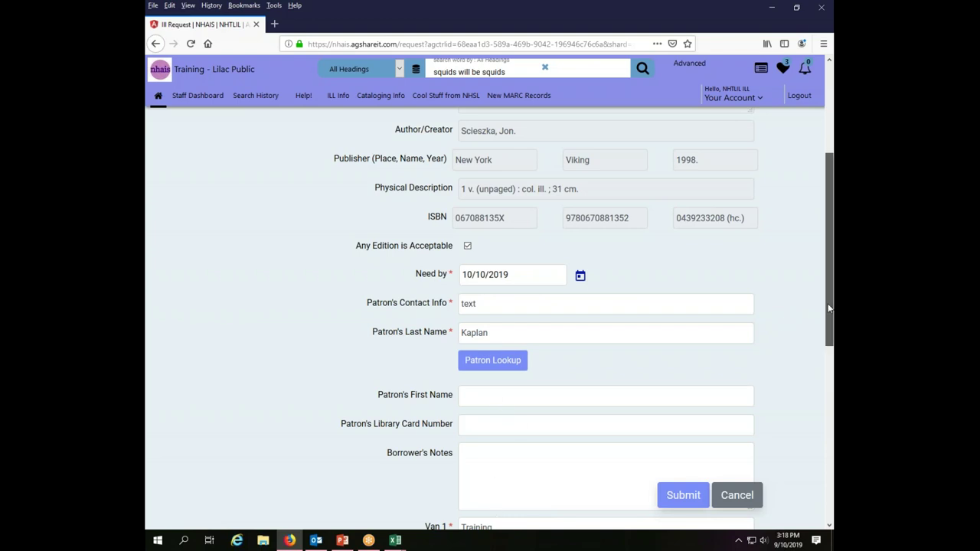
scroll(811, 395, down, 5)
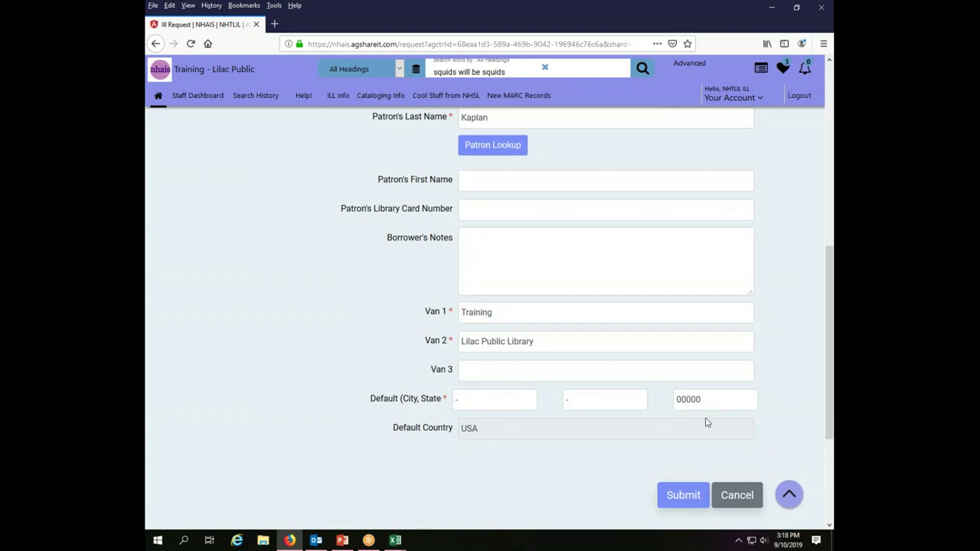
drag(832, 431, 805, 427)
Submit the loan request and acknowledge its confirmation as request 105
click(679, 496)
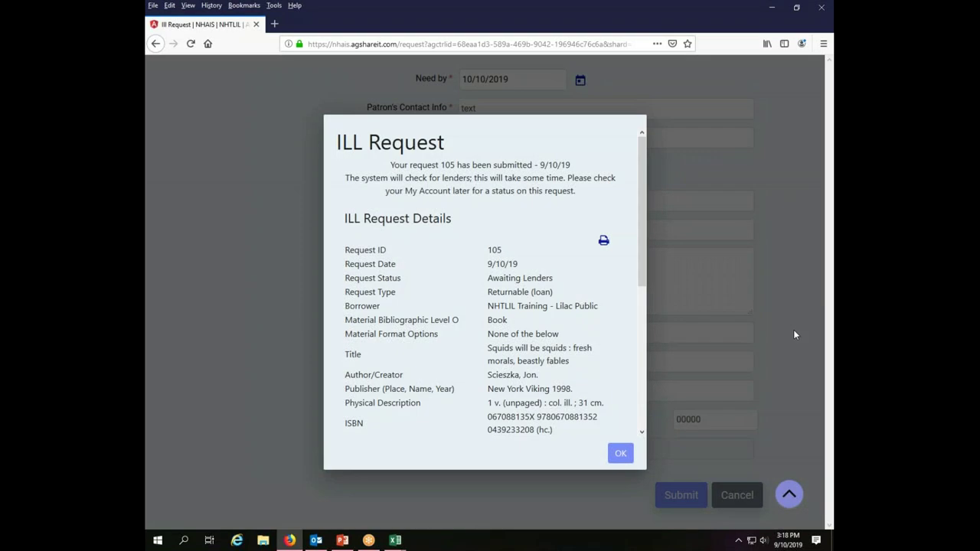
click(621, 454)
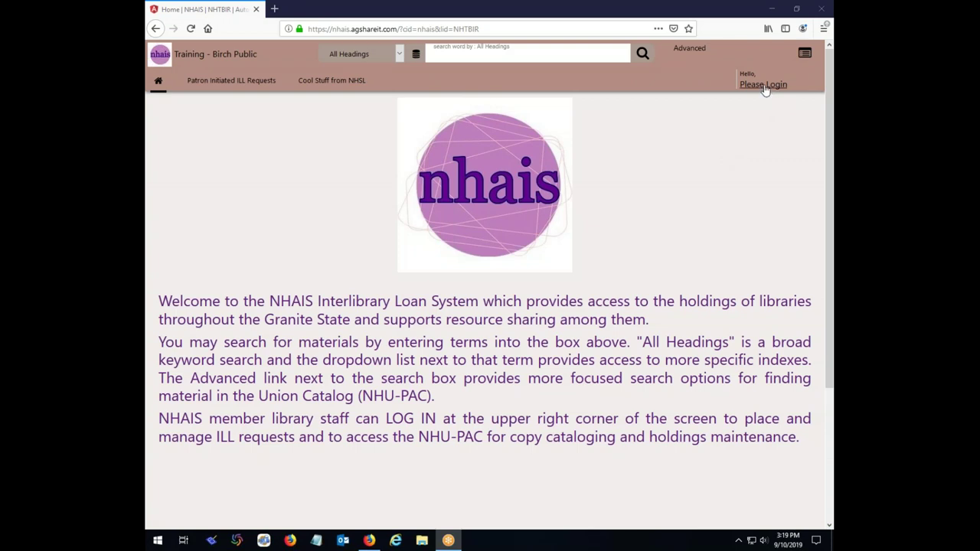
Log in with the Birch Public staff username and password, declining the browser's offer to save it
click(763, 85)
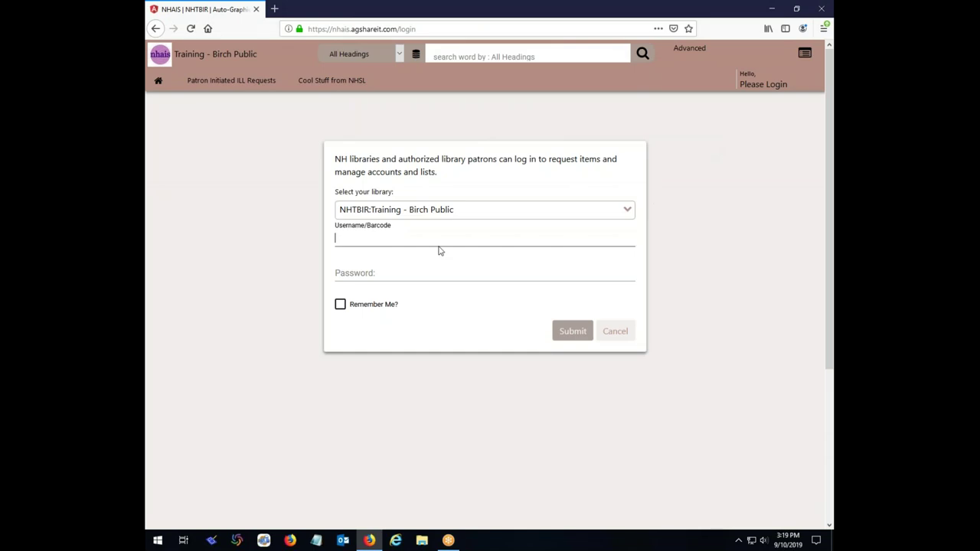
text(n)
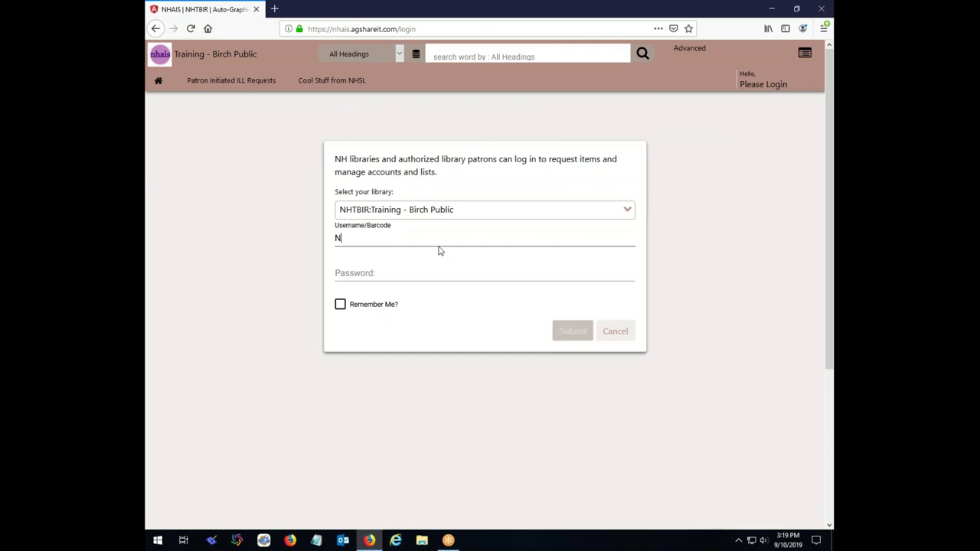
key(BackSpace)
text(nhtbirill)
key(Tab)
text(******)
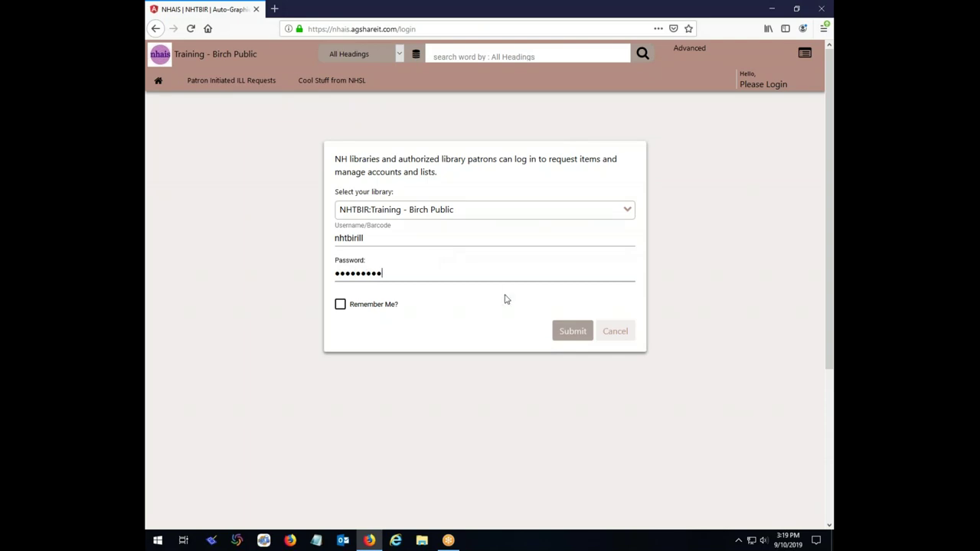
click(570, 330)
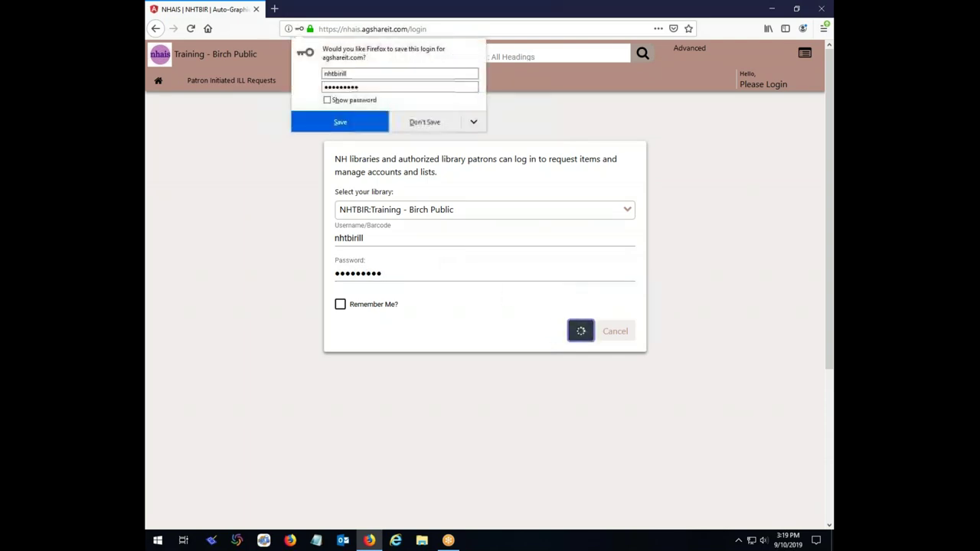
click(413, 126)
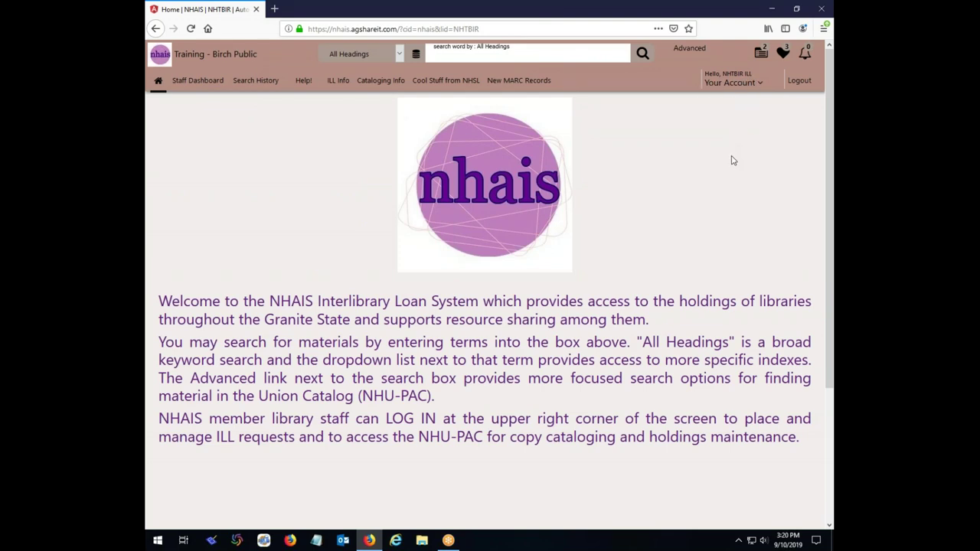
click(784, 53)
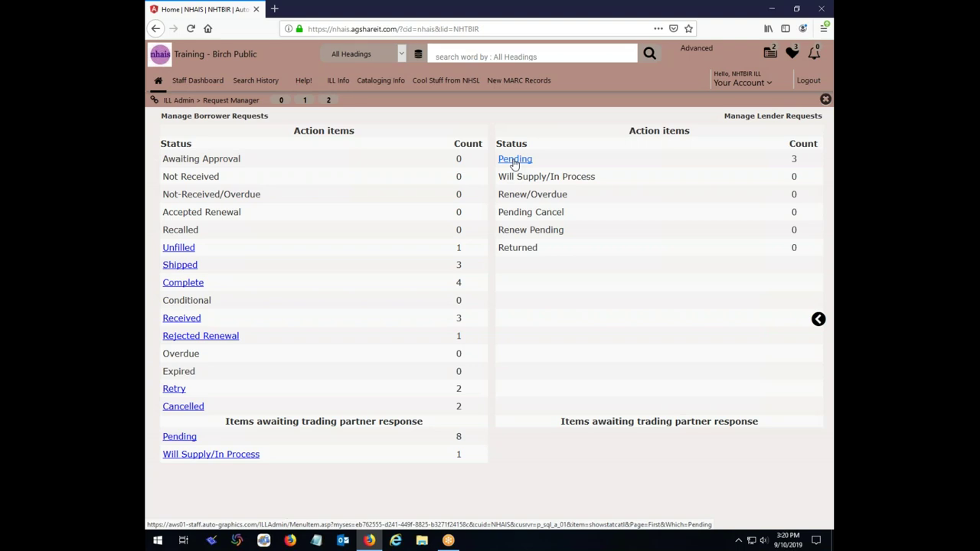
List Birch's Pending lender requests and open the full record for request 105
click(514, 160)
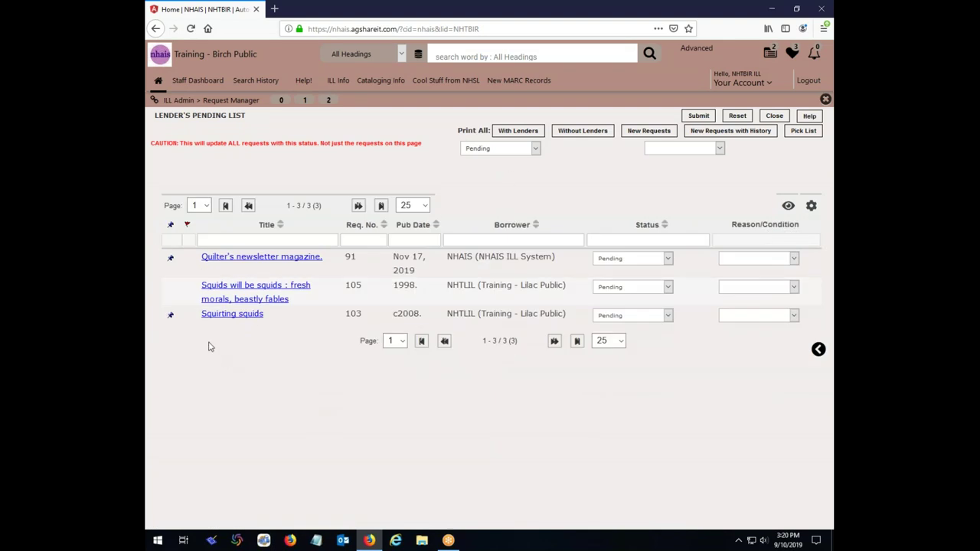
click(230, 291)
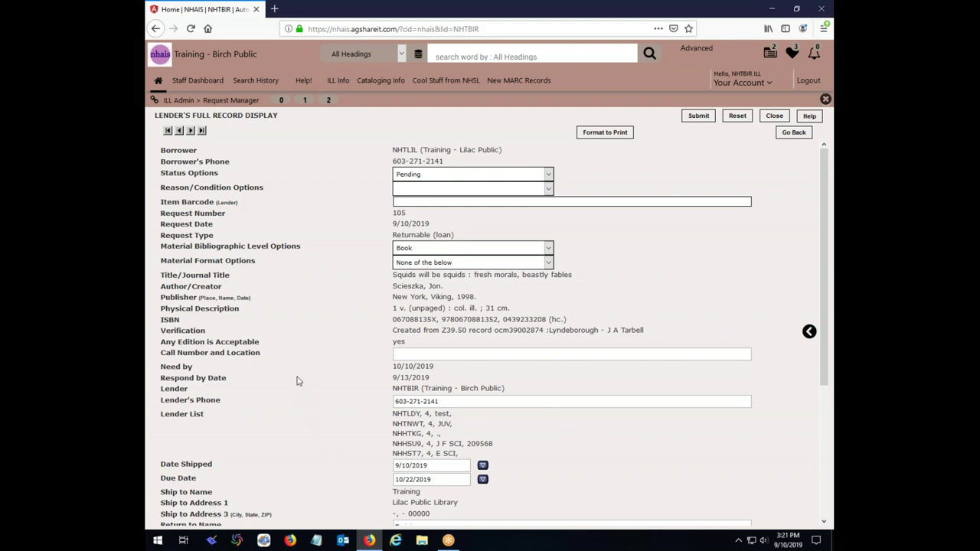
Enter 'Enjoy' as the current lender's note on request 105's record
scroll(298, 381, down, 5)
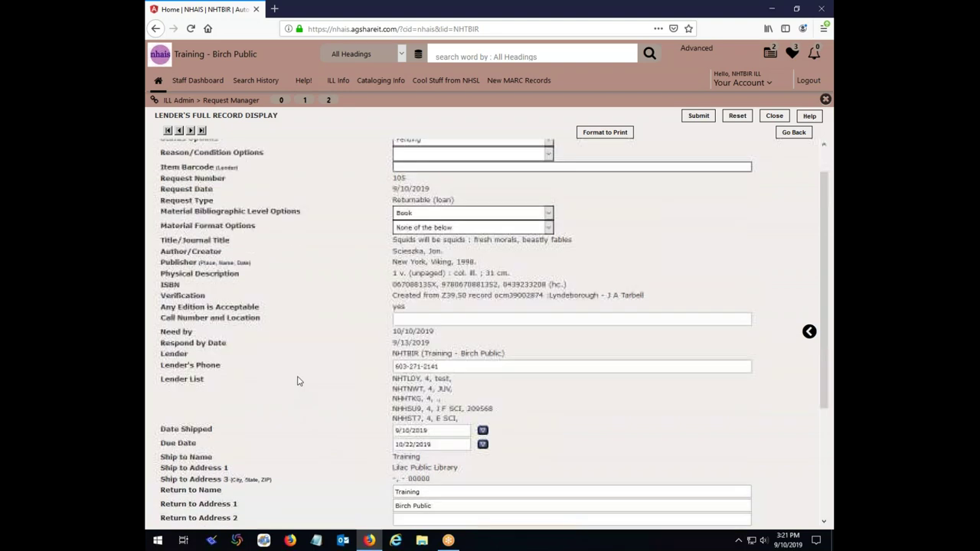
scroll(309, 384, up, 5)
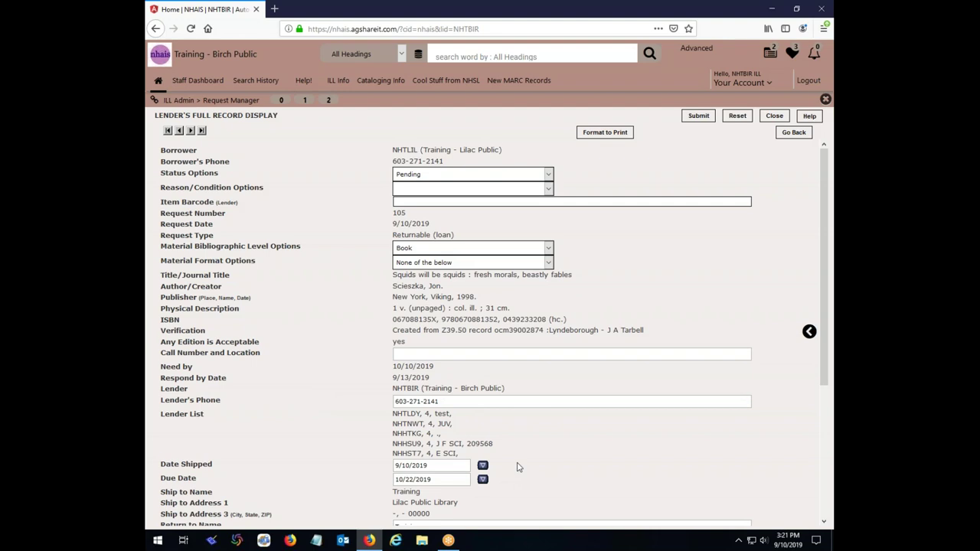
scroll(519, 464, down, 5)
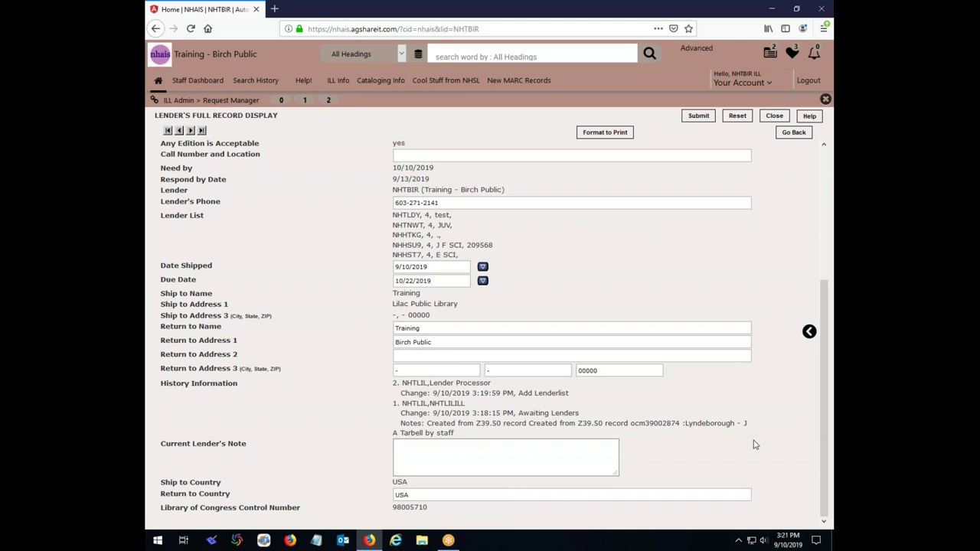
click(433, 449)
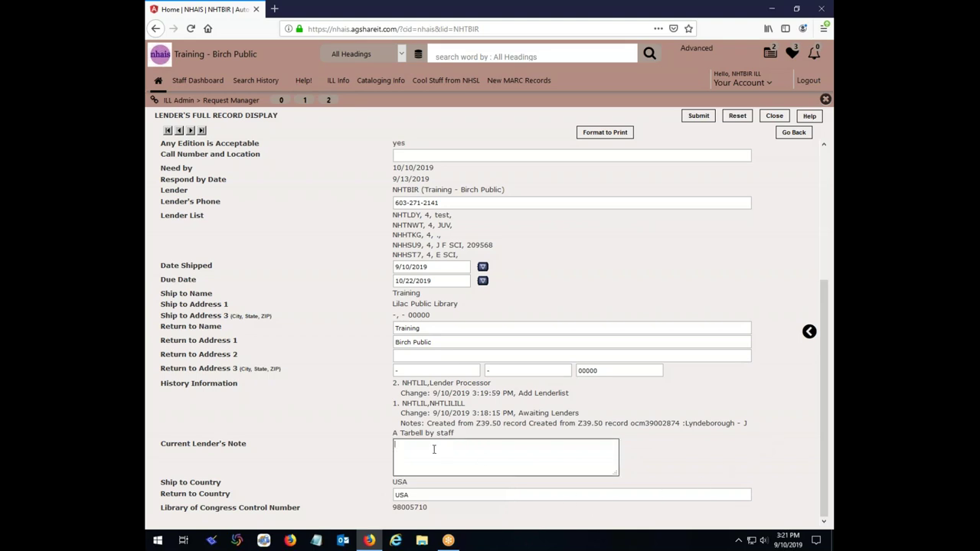
text(Enjoy!)
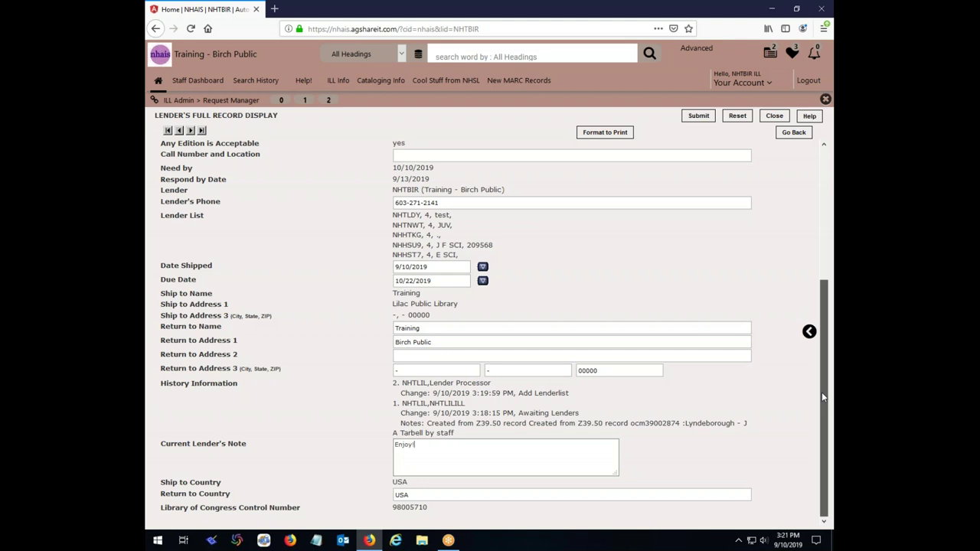
drag(822, 392, 821, 261)
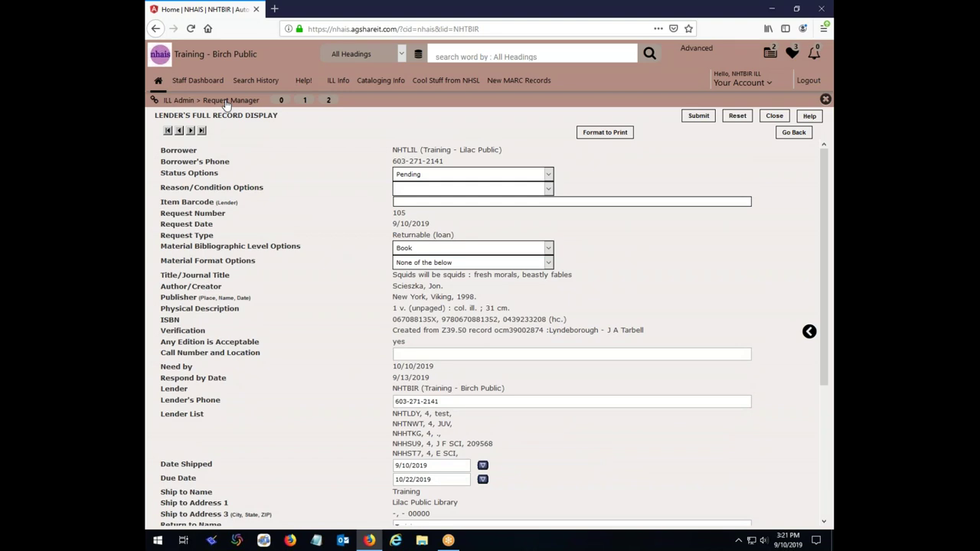
Close the record, set request 105's status to Shipped in the pending list, and submit
click(774, 115)
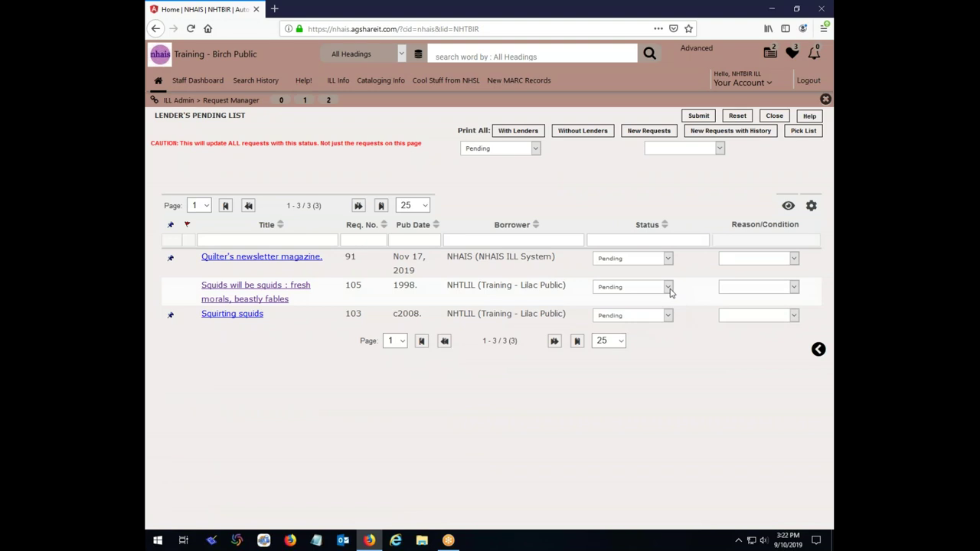
click(667, 288)
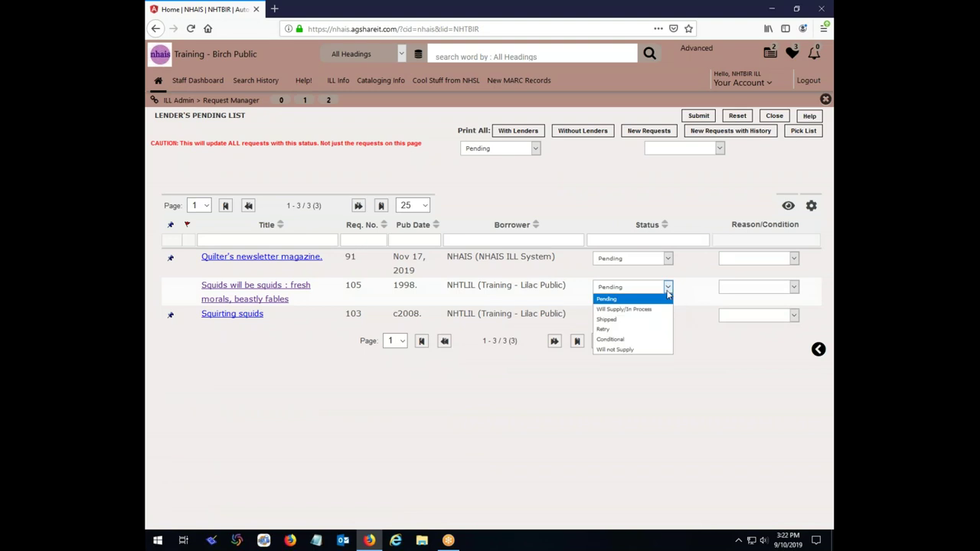
click(633, 320)
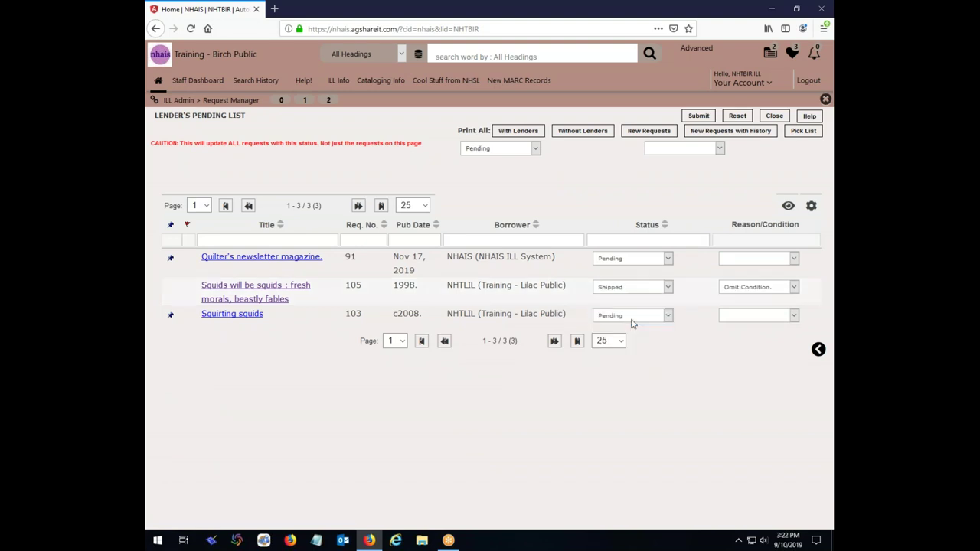
click(697, 117)
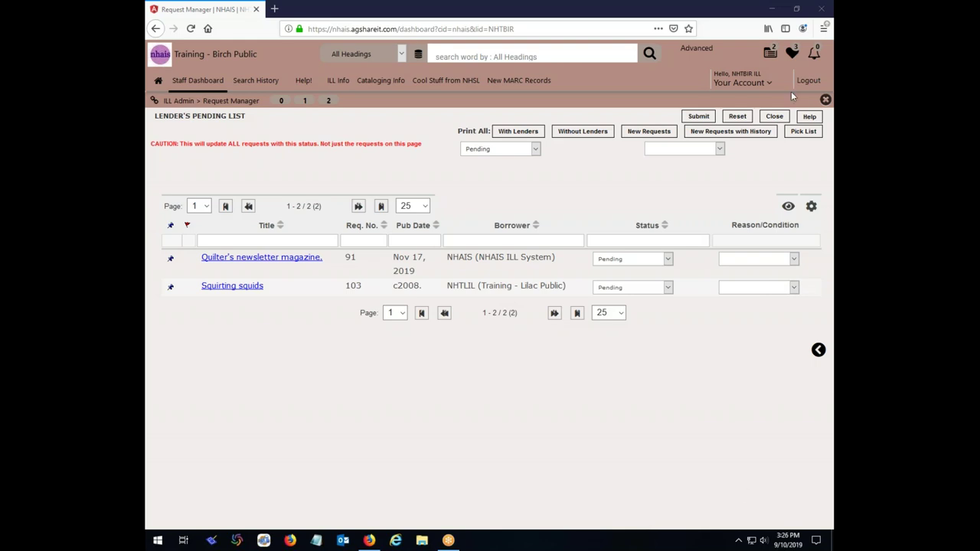
Open the Quick Links panel over the pending list showing requests 91 and 103
click(793, 51)
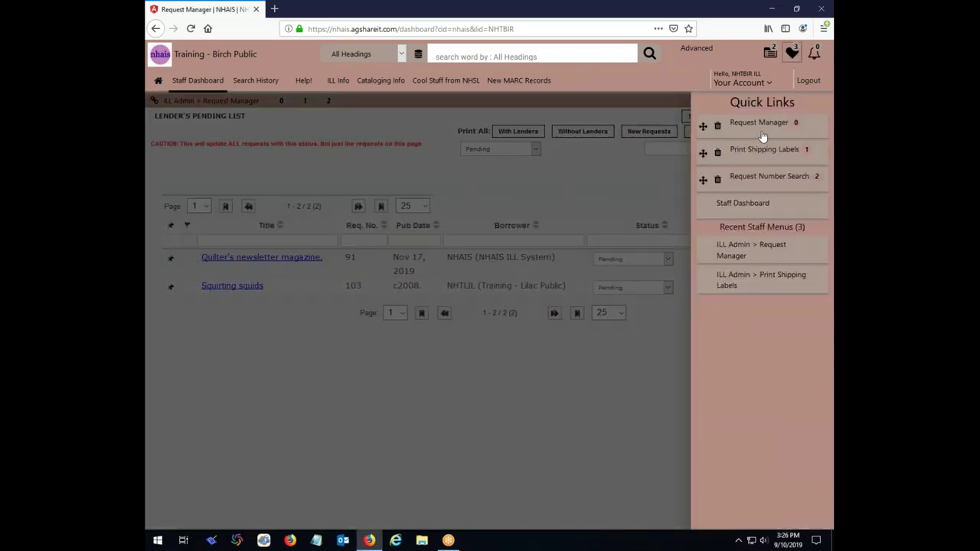
Go to Print Shipping Labels and select the Squids will be squids label for Lilac Public
click(754, 150)
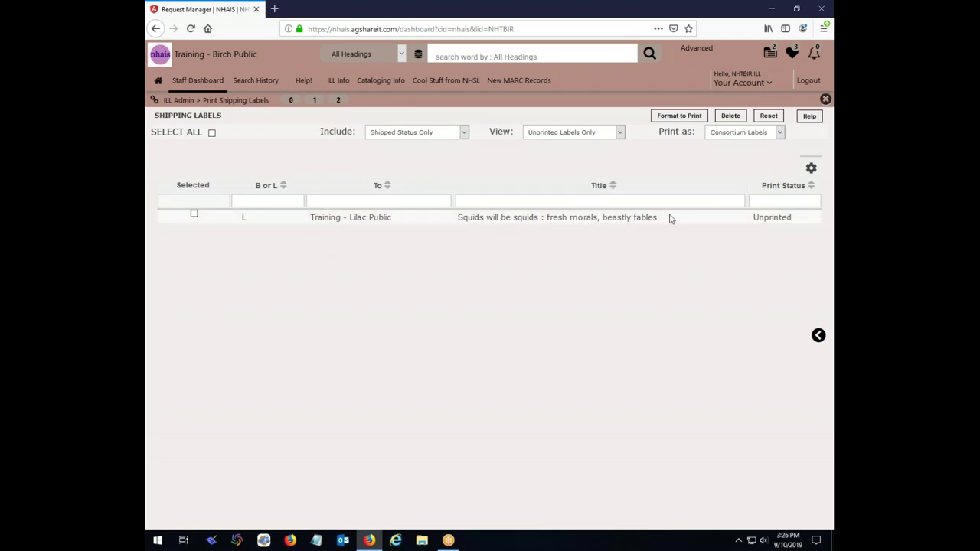
click(194, 215)
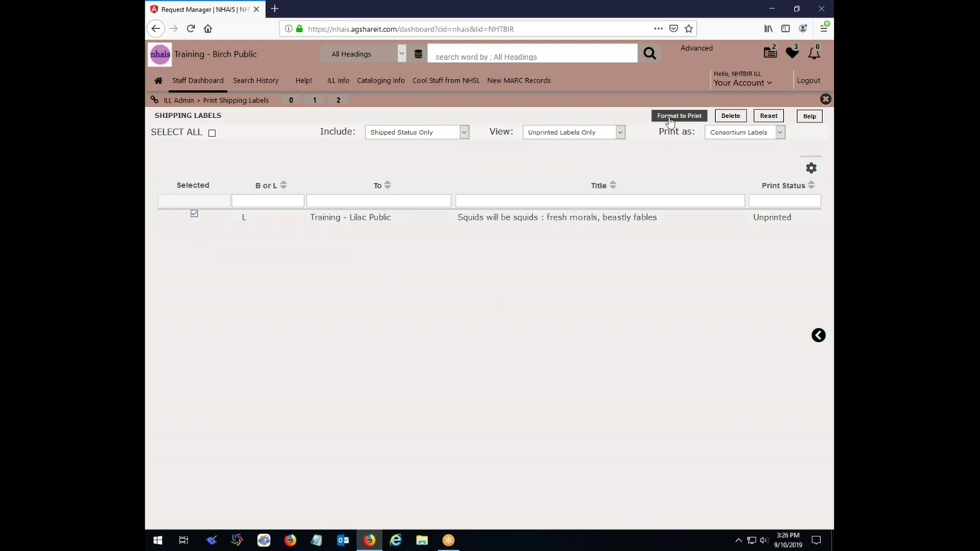
click(673, 116)
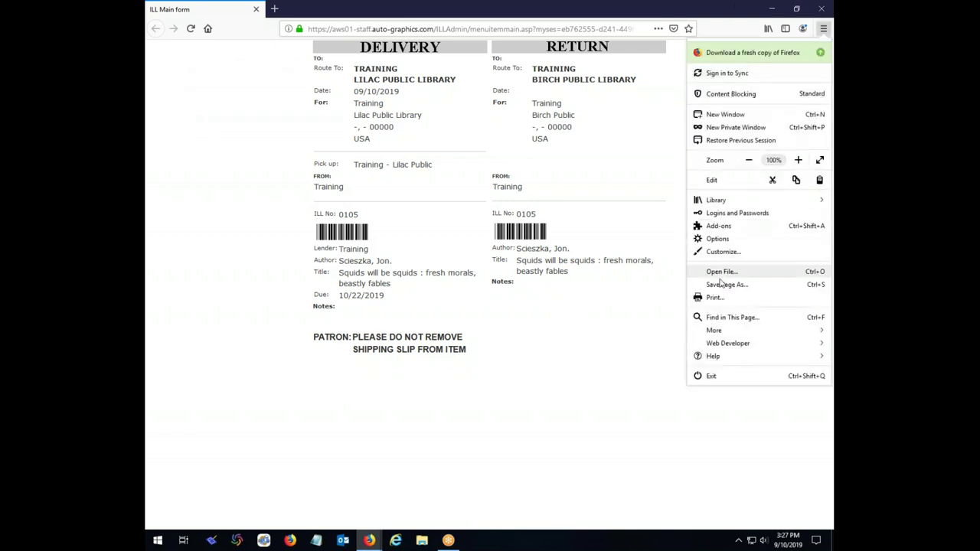
Print request 0105's shipping slip, delivering to Lilac Public and returning to Birch Public
click(715, 297)
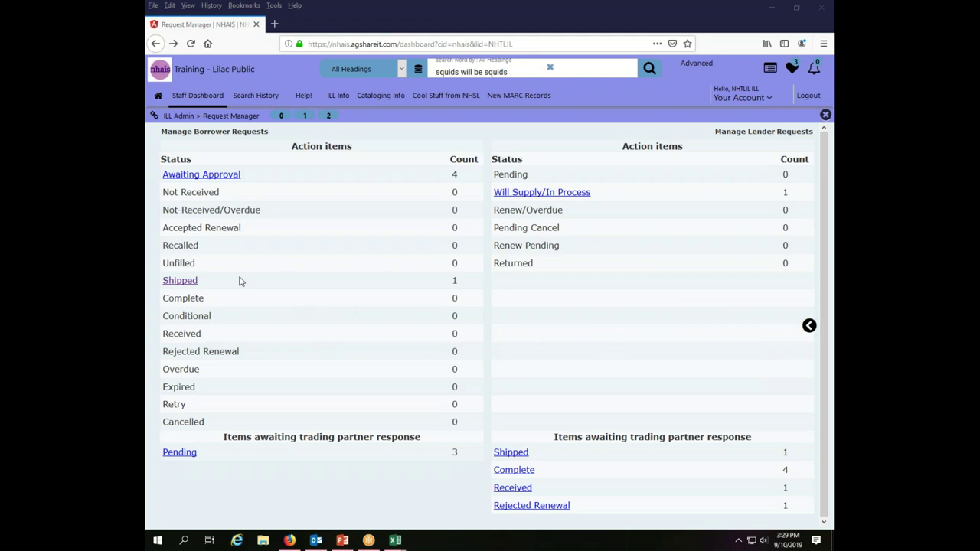
Open Lilac's Borrower's Shipped List showing request 105, 'Squids will be squids'
click(189, 281)
click(189, 280)
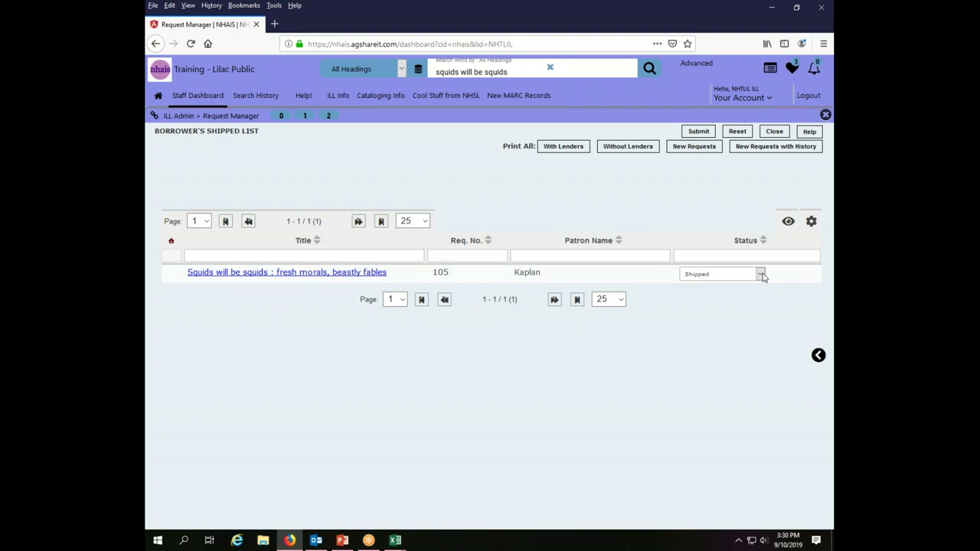
click(760, 274)
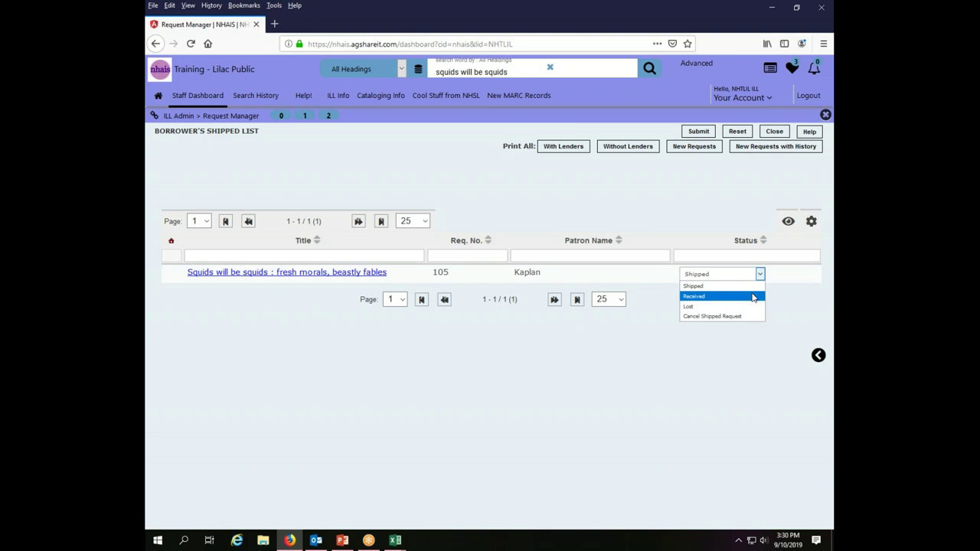
Set request 105's status to Received and submit it
click(752, 297)
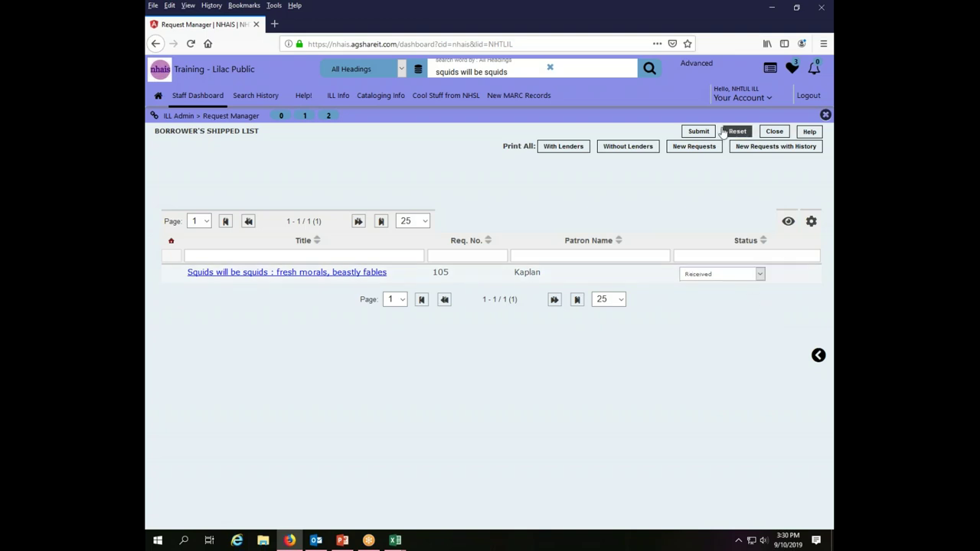
click(698, 131)
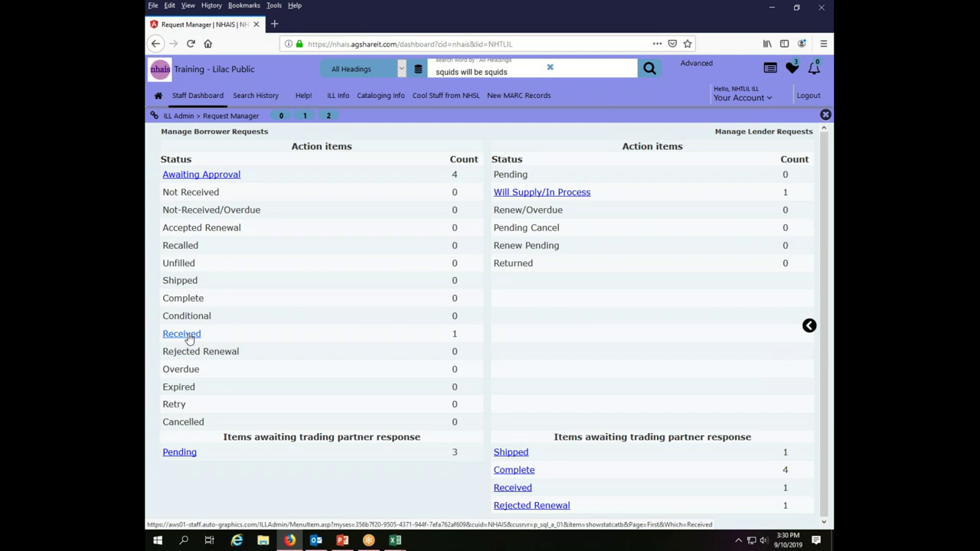
From Lilac's received borrower requests, change request 105 to Returned and submit
click(190, 337)
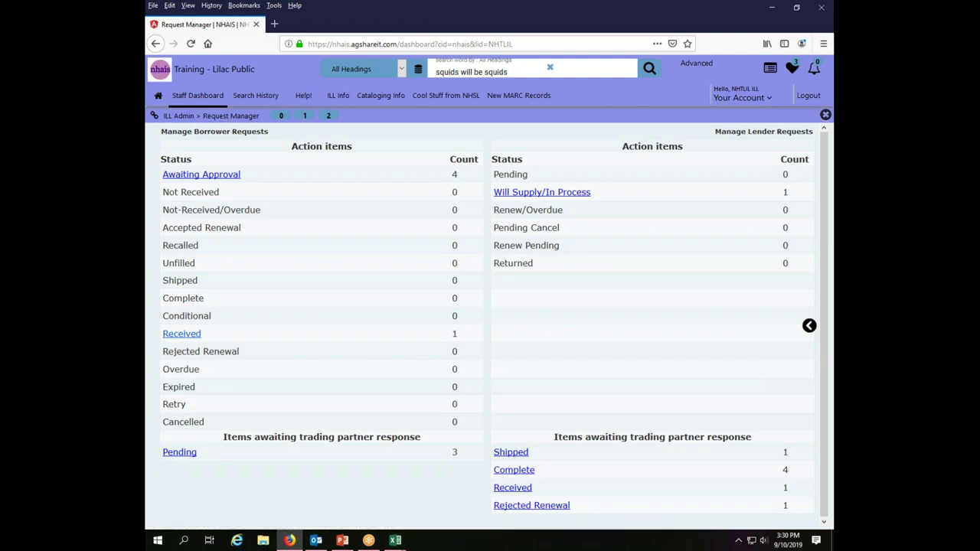
click(184, 334)
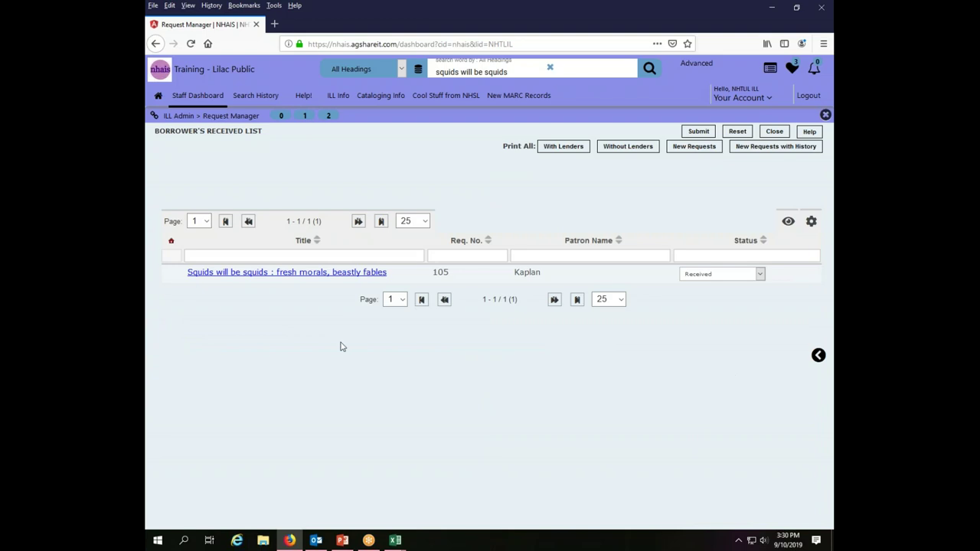
click(760, 274)
click(745, 297)
click(698, 132)
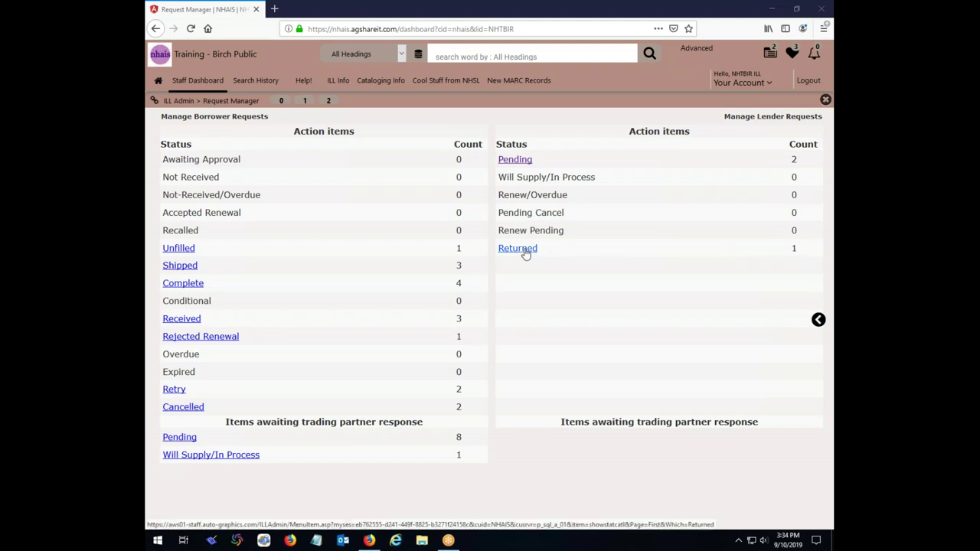
Open Birch's Lender's Returned List, holding request 105 borrowed by Lilac Public
click(526, 250)
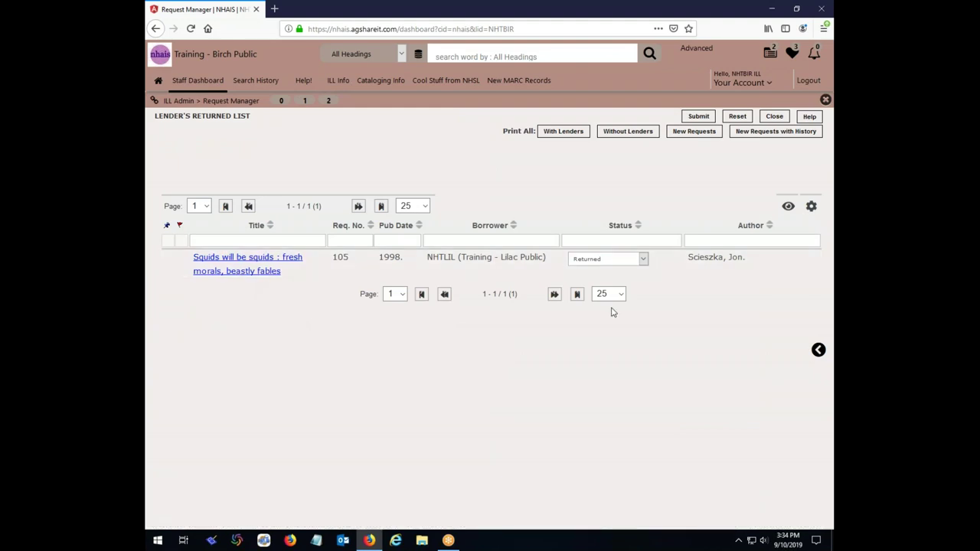
Switch request 105's status from Returned to Check In and submit it
click(643, 261)
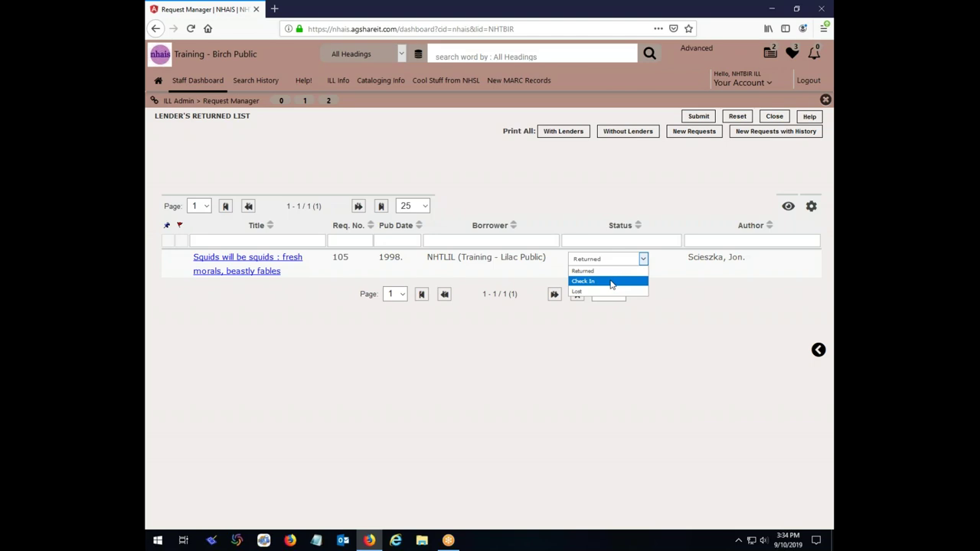
click(611, 282)
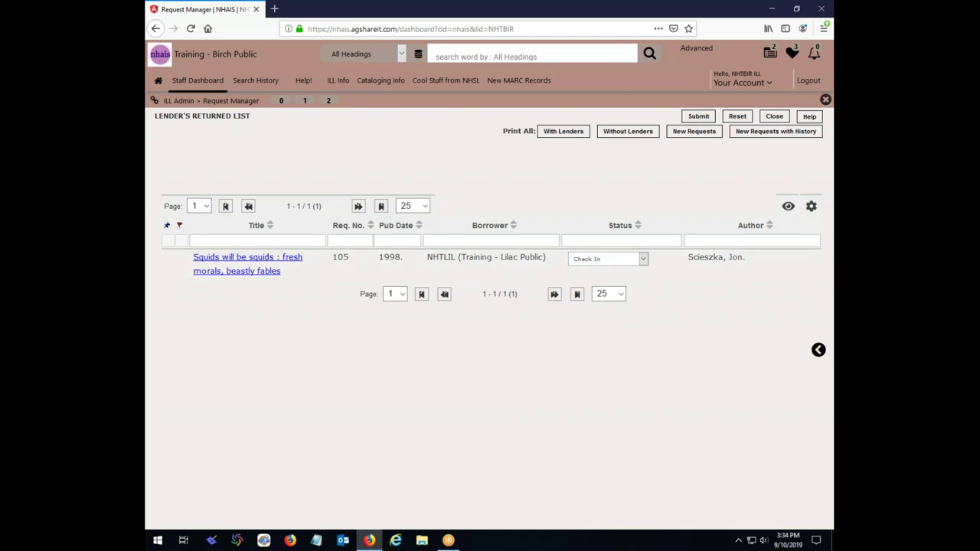
click(693, 119)
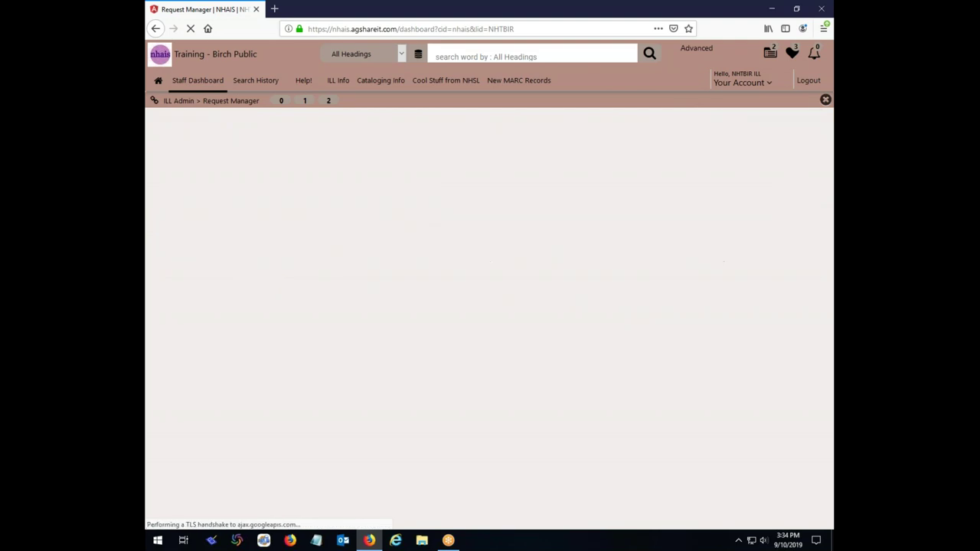